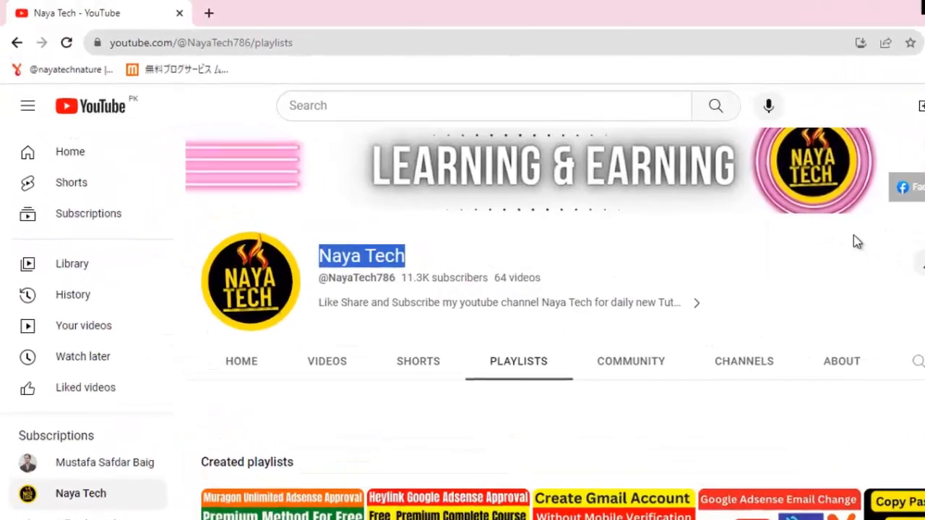
# Step: Open the bookmarked Muragon site in a new tab, go to the blog dashboard and check the daily access section
pyautogui.click(210, 13)
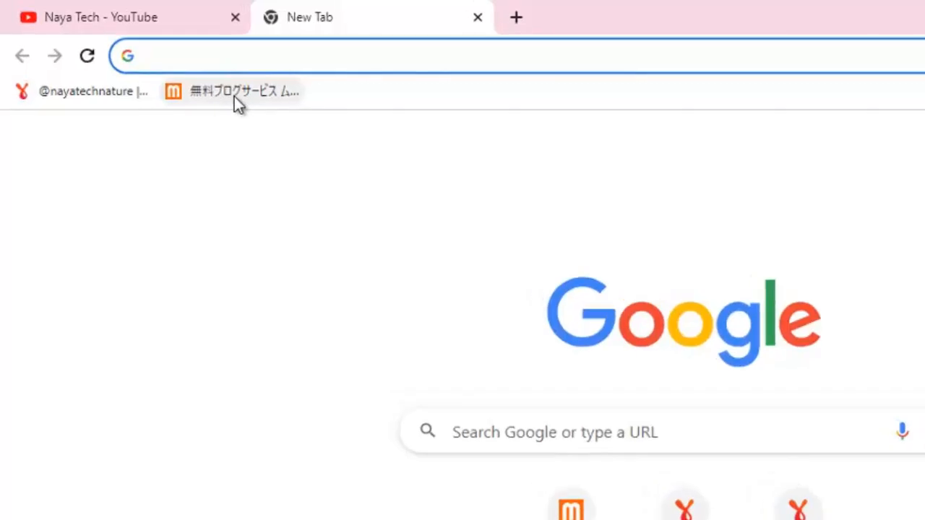
pyautogui.click(213, 88)
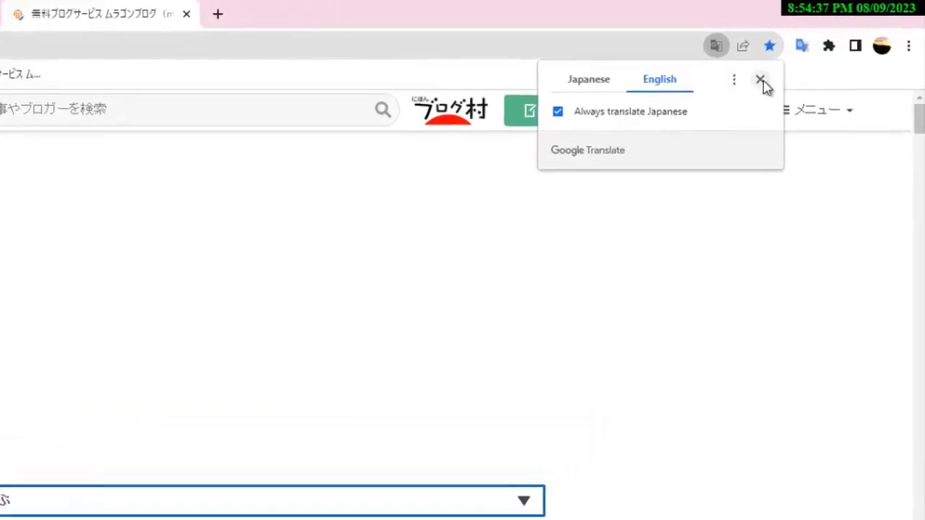
pyautogui.click(831, 115)
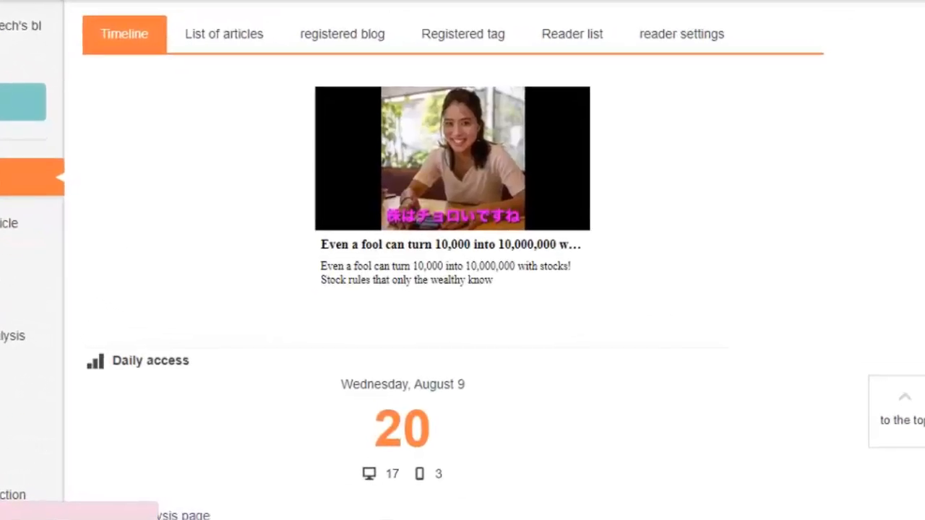
pyautogui.scroll(-3, 463, 289)
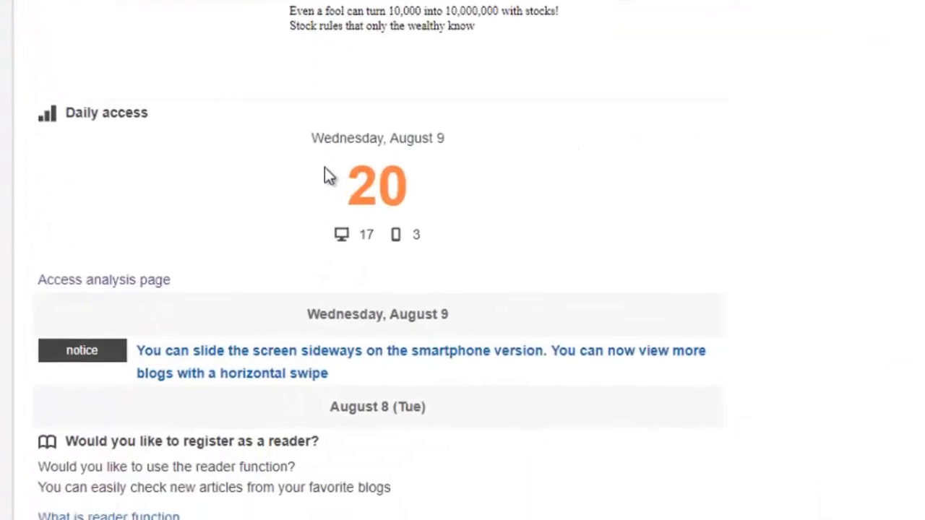
pyautogui.moveTo(312, 138); pyautogui.dragTo(412, 192)
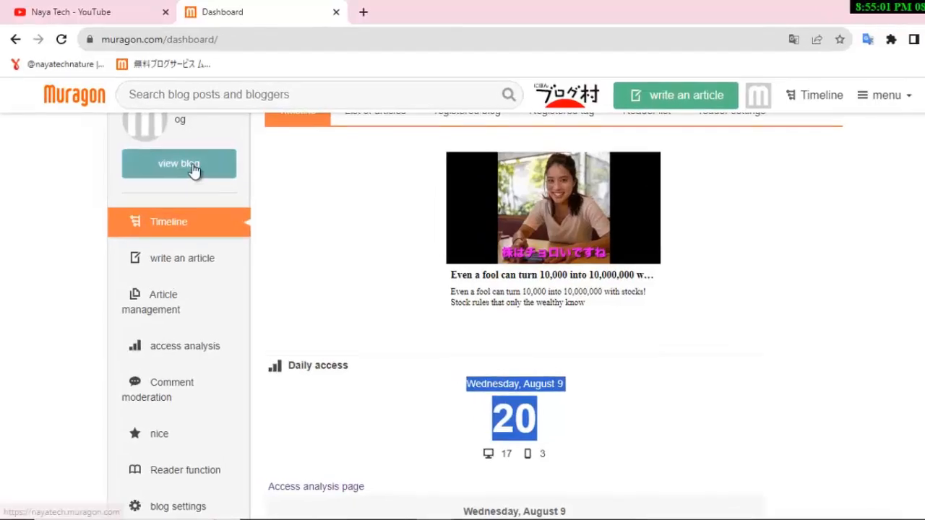
# Step: View the public blog from the dashboard and copy its home page address, nayatech.muragon.com
pyautogui.click(200, 176)
pyautogui.click(433, 12)
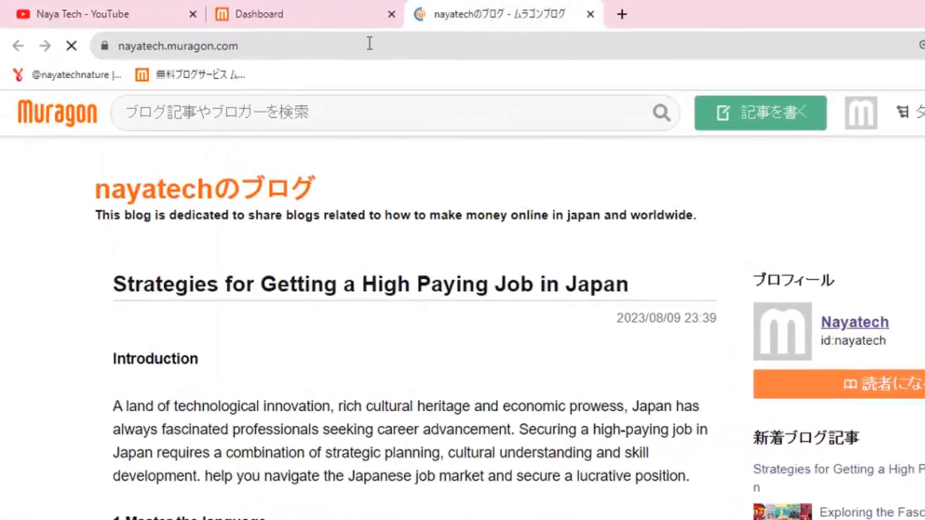
pyautogui.click(279, 46)
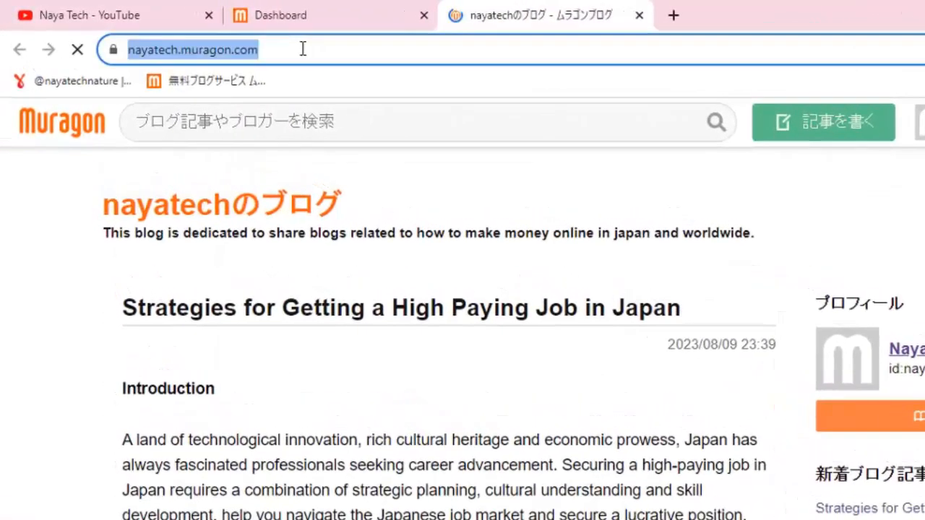
pyautogui.rightClick(216, 49)
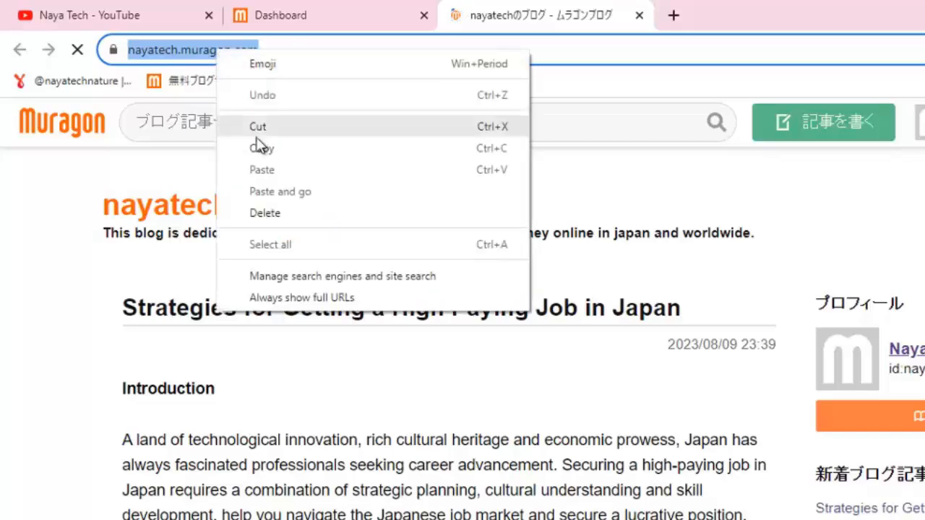
pyautogui.click(261, 151)
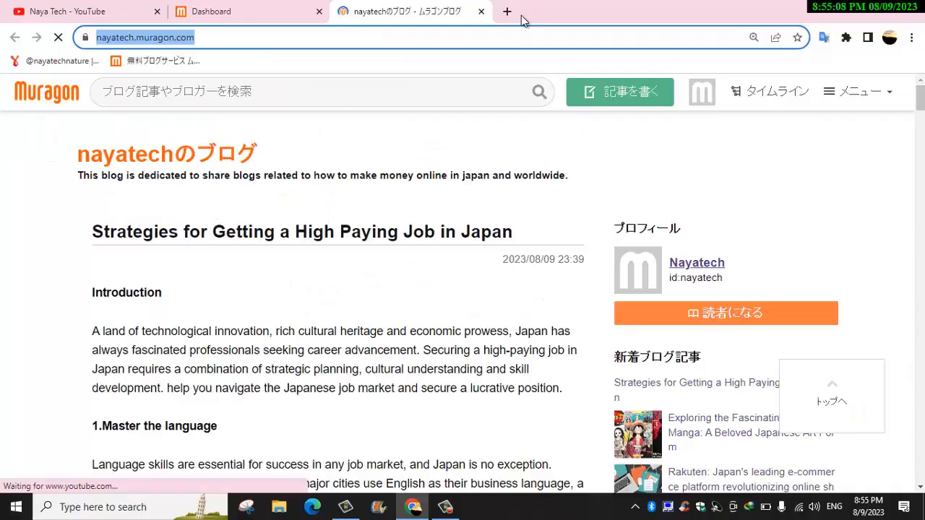
# Step: Search for "google search console" in a new tab and start Google Search Console from its official page
pyautogui.click(507, 12)
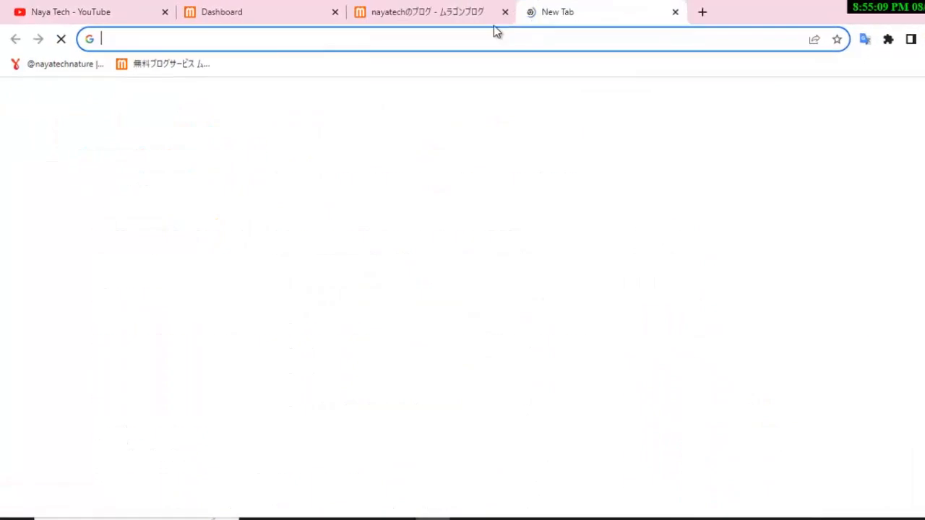
pyautogui.click(380, 37)
pyautogui.write('google search console')
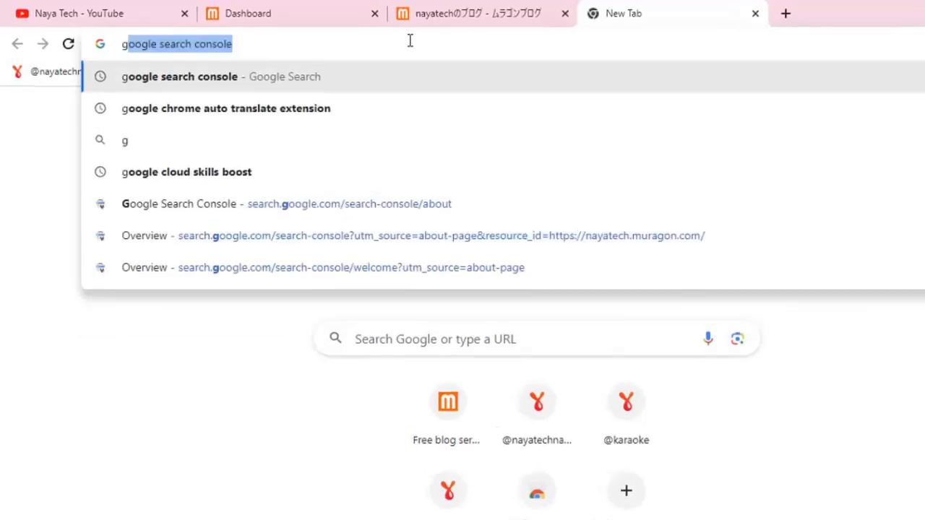
pyautogui.press('Return')
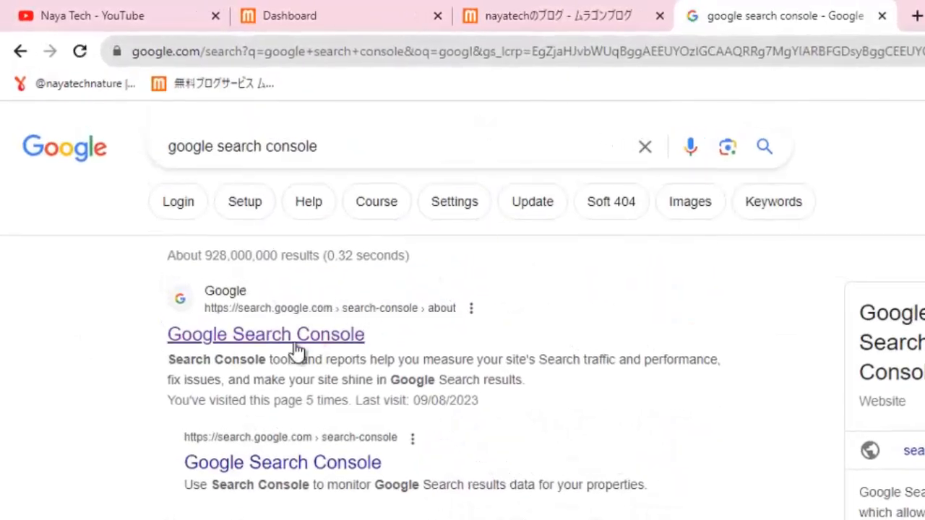
pyautogui.click(296, 334)
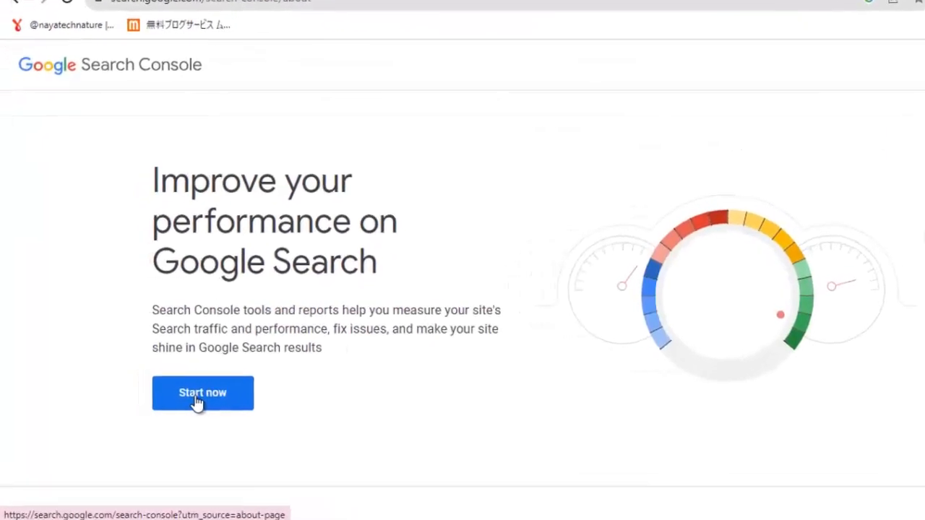
pyautogui.click(216, 409)
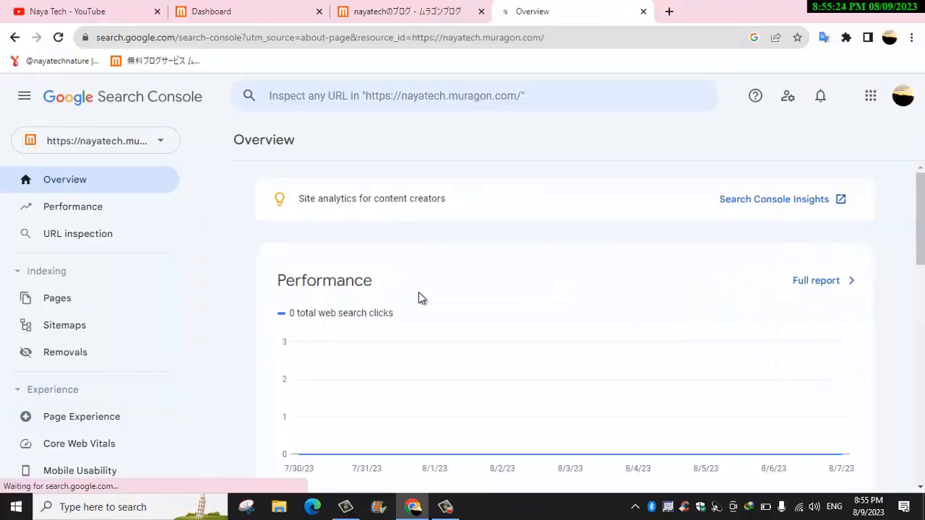
pyautogui.scroll(-1, 419, 297)
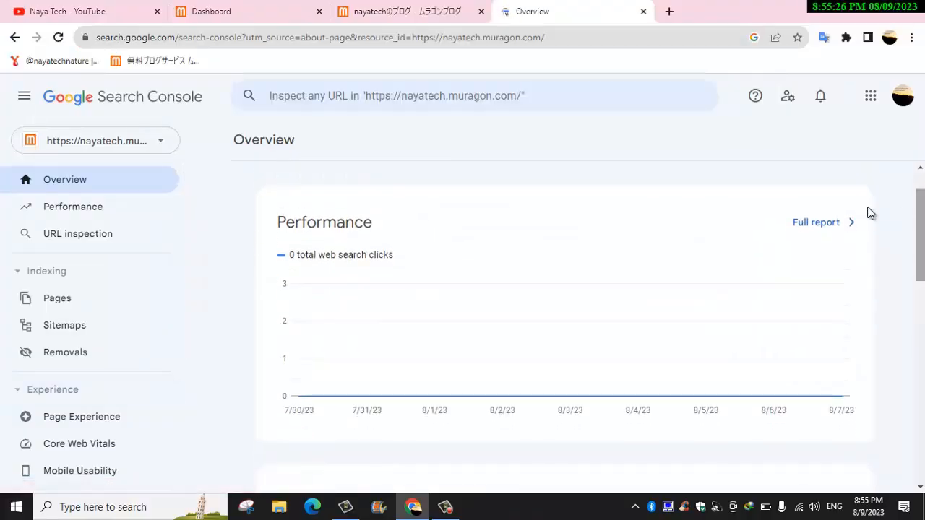
pyautogui.click(409, 101)
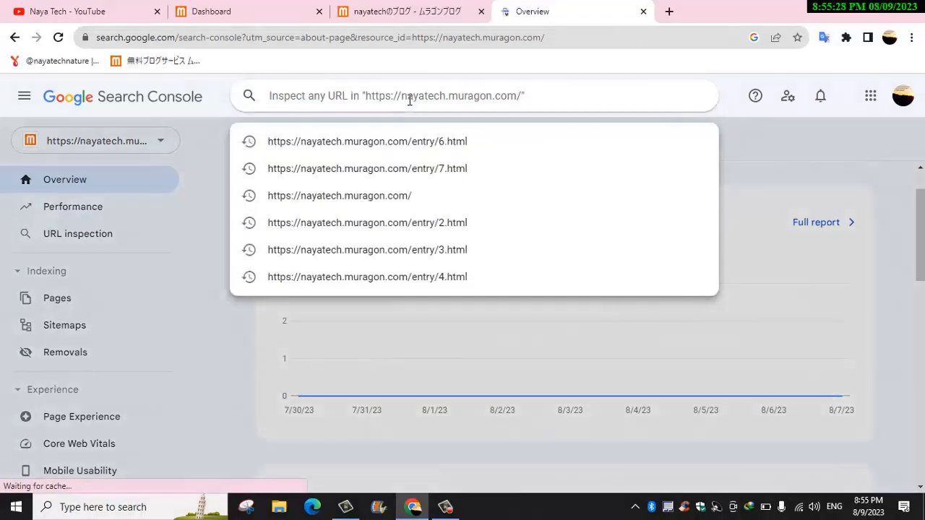
pyautogui.hotkey('ctrl', 'v')
pyautogui.press('Return')
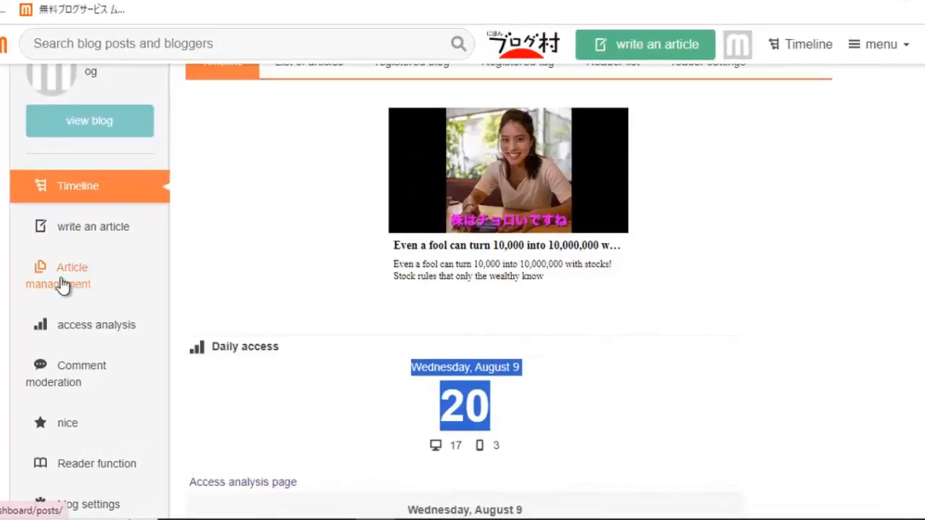
# Step: Open the article "Strategies for Getting a High Paying Job in Japan" from Muragon's article management and copy its URL
pyautogui.click(64, 284)
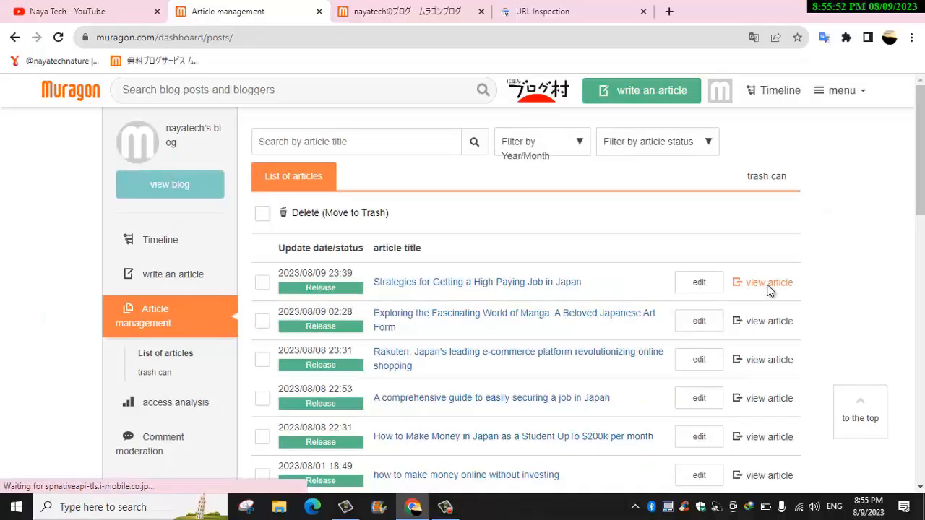
pyautogui.click(794, 272)
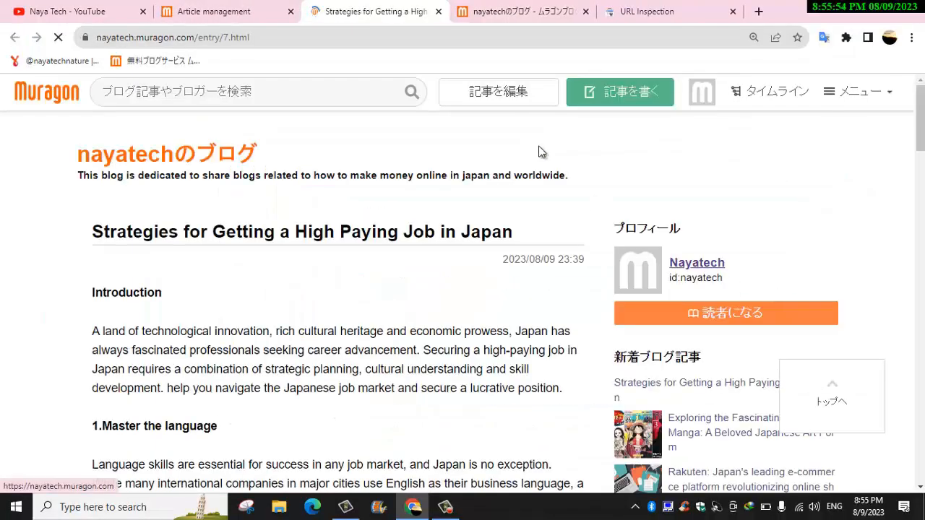
pyautogui.click(209, 42)
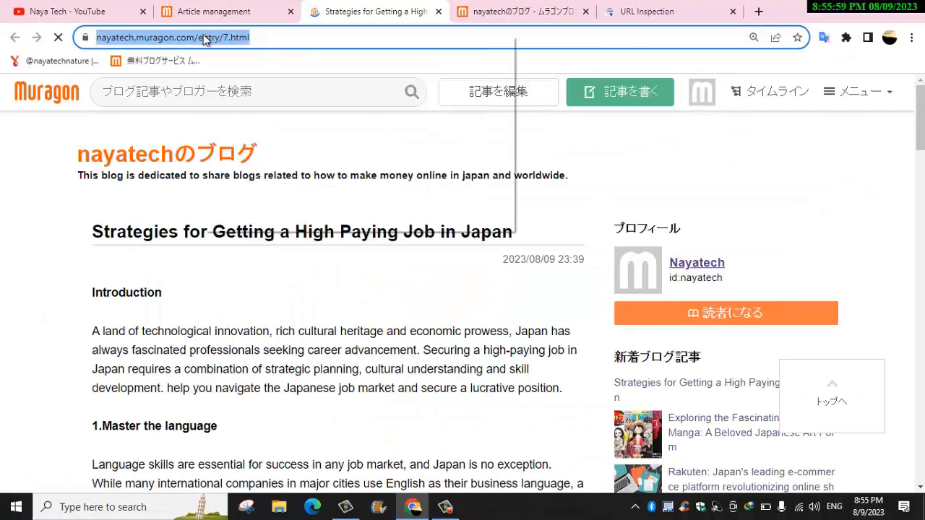
pyautogui.rightClick(209, 41)
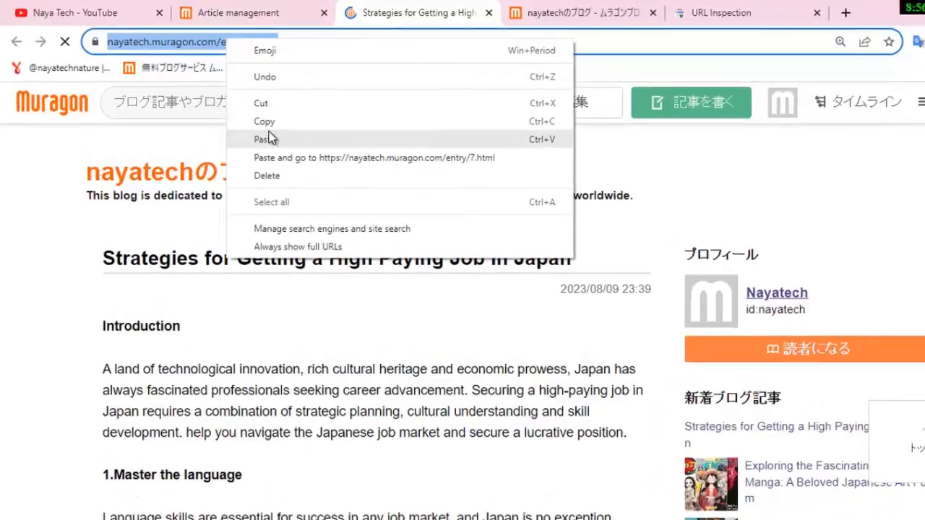
pyautogui.click(264, 121)
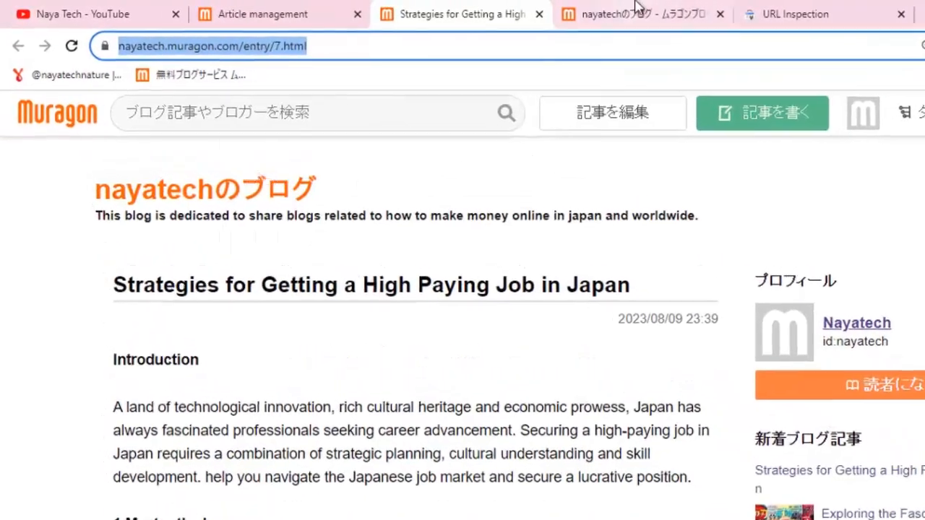
pyautogui.click(745, 7)
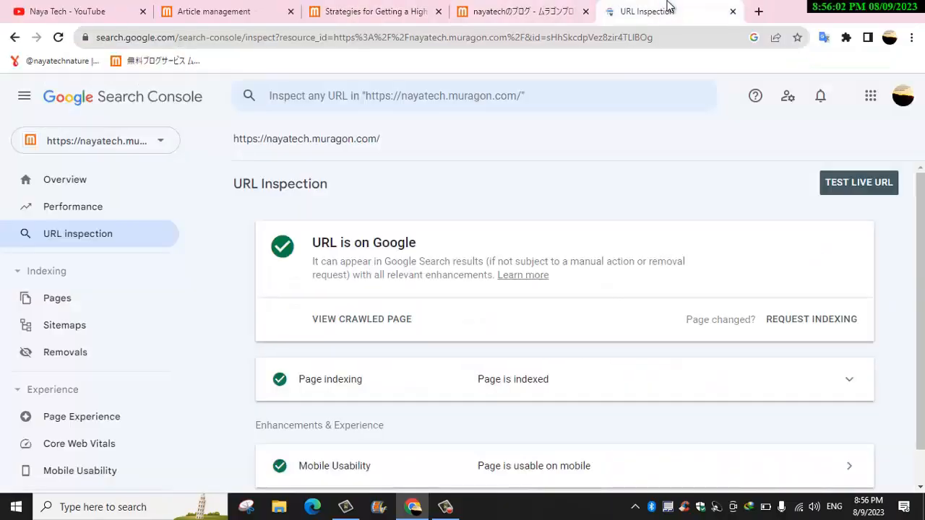
pyautogui.click(70, 186)
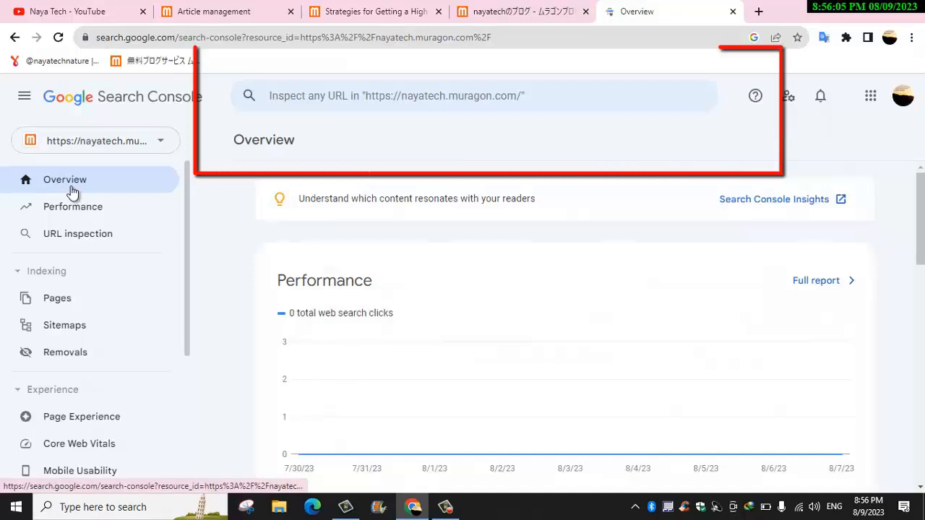
pyautogui.click(335, 99)
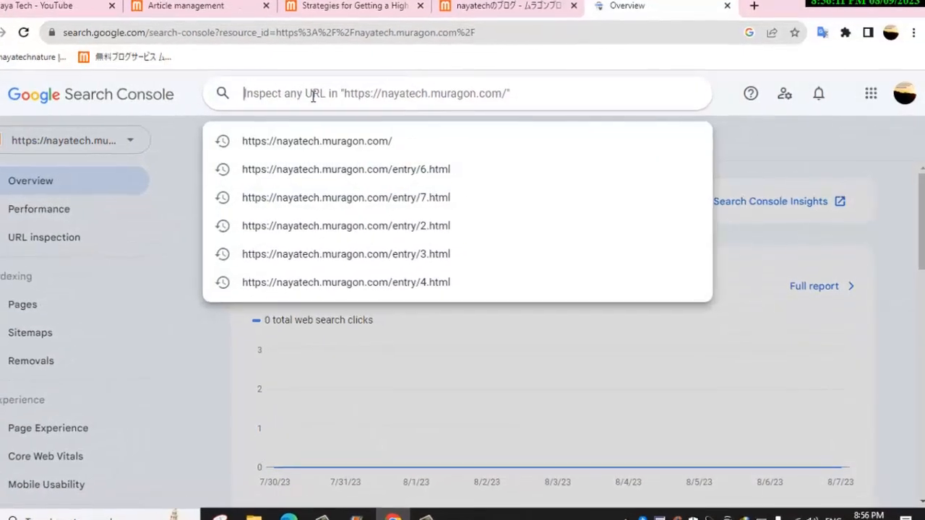
pyautogui.hotkey('ctrl', 'v')
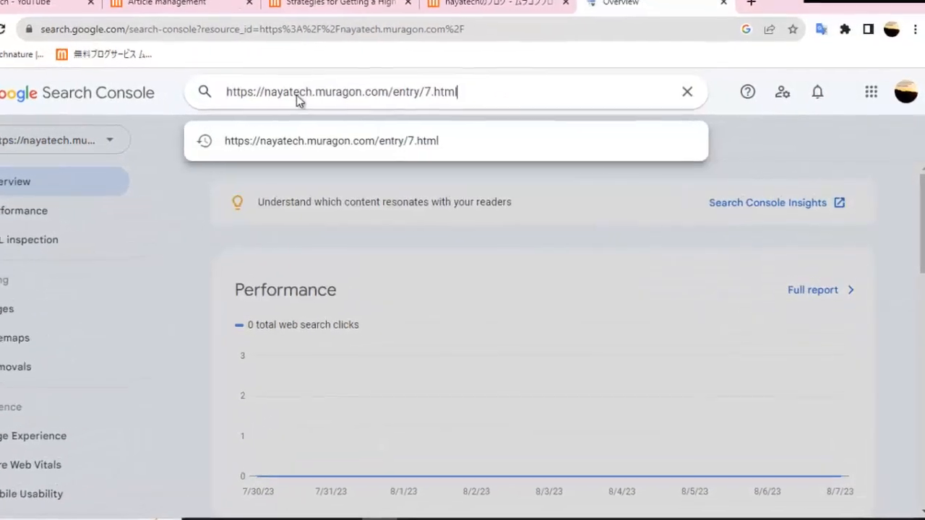
pyautogui.press('Return')
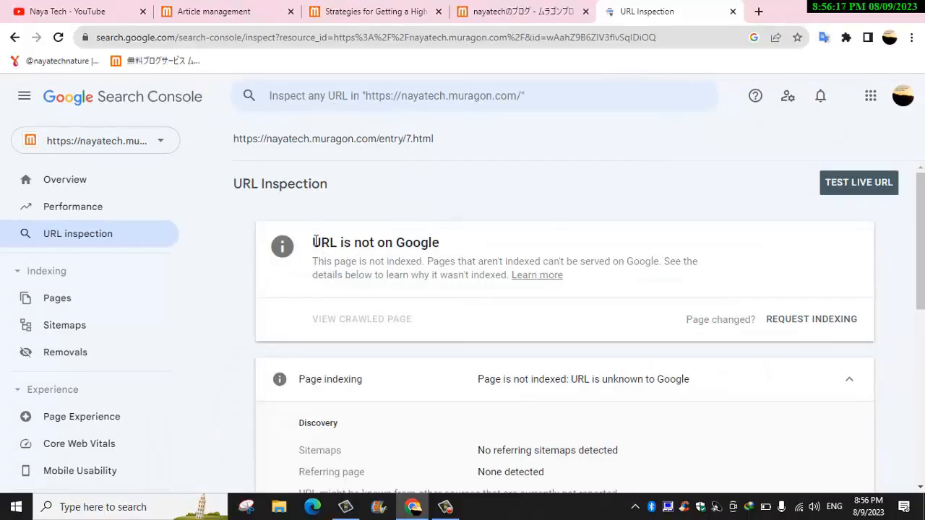
pyautogui.moveTo(341, 241); pyautogui.dragTo(441, 244)
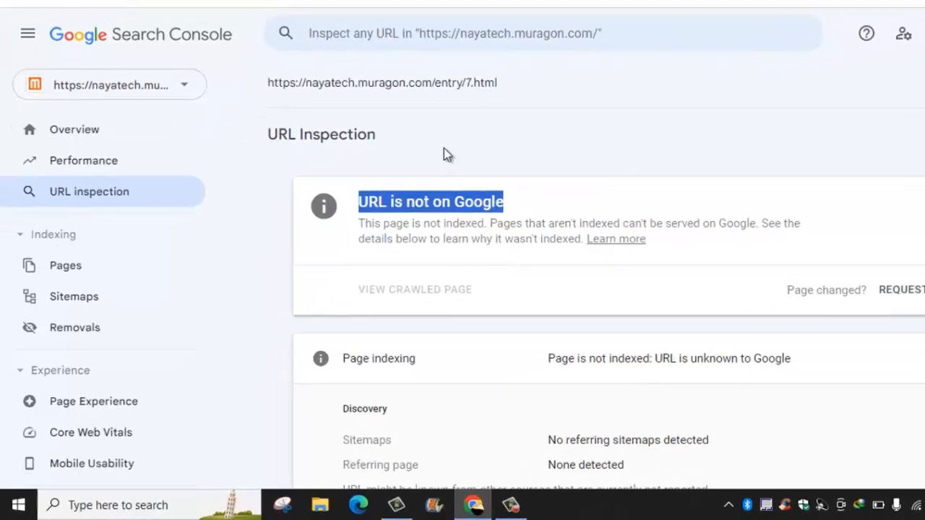
# Step: Open the property's Sitemaps page and enter sitemap.xml as the new sitemap URL
pyautogui.click(92, 289)
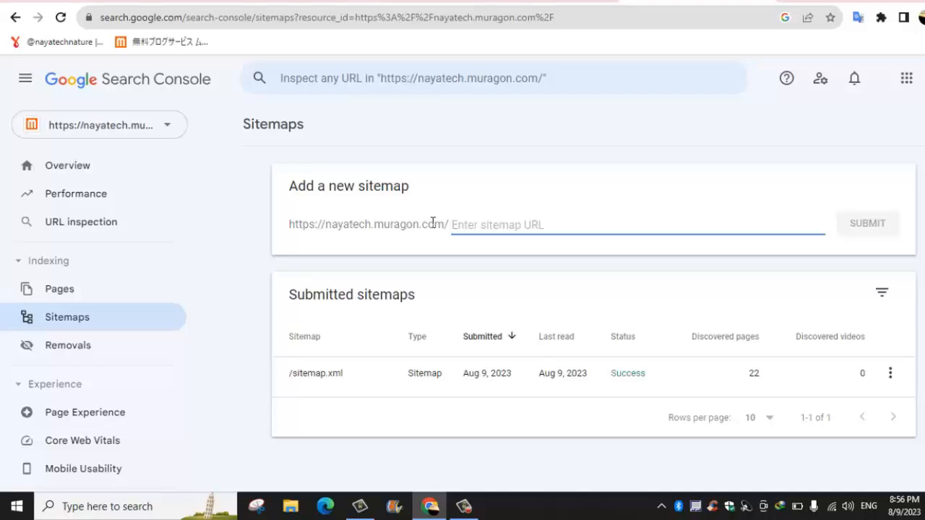
pyautogui.write('sitemap.xml')
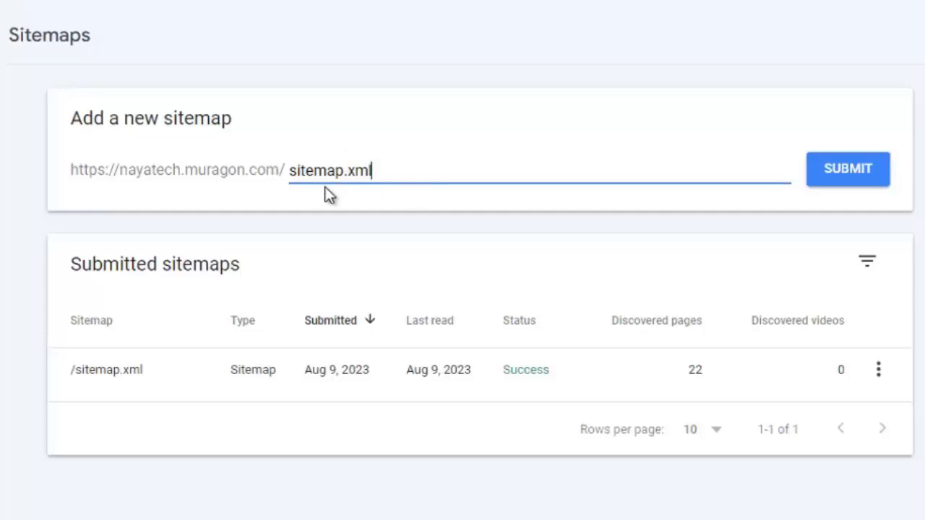
pyautogui.moveTo(398, 170); pyautogui.dragTo(297, 170)
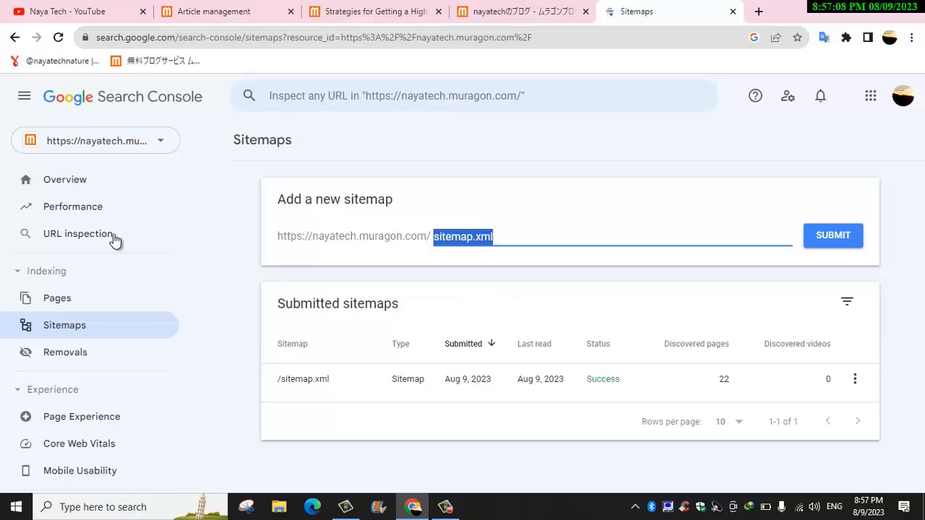
# Step: Reopen the article "Strategies for Getting a High Paying Job in Japan" from Muragon's article management and copy its URL for inspection
pyautogui.click(80, 234)
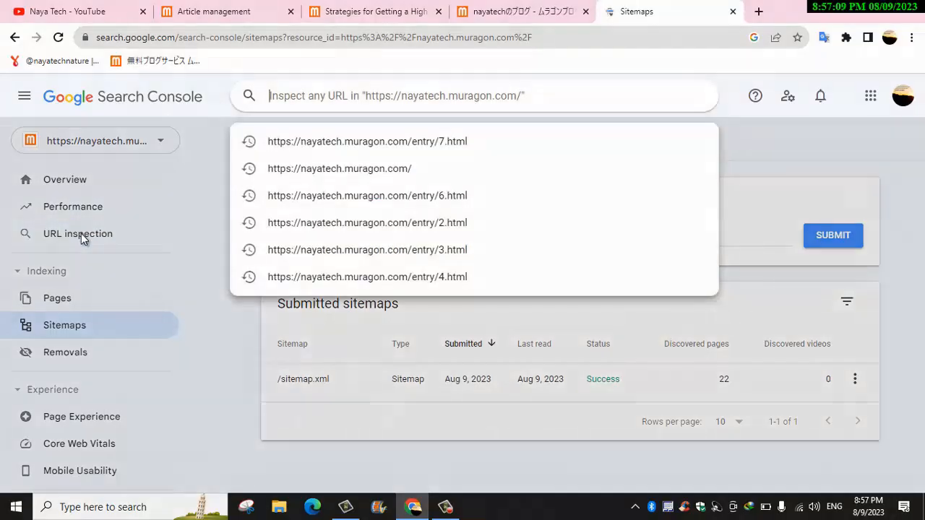
pyautogui.click(216, 11)
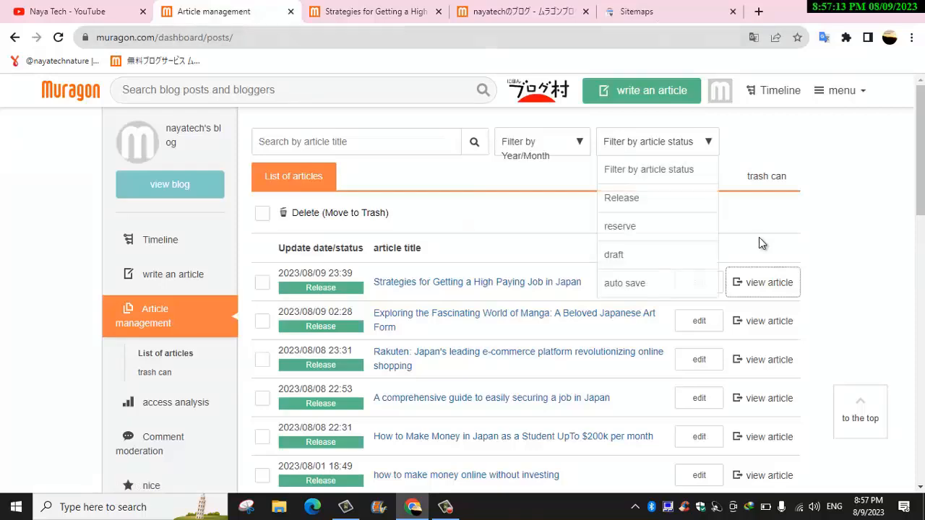
pyautogui.click(768, 292)
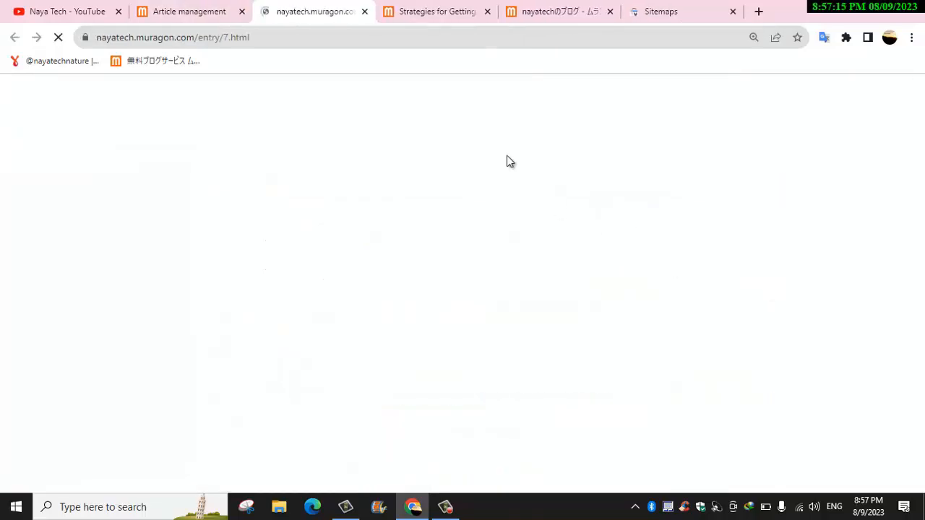
pyautogui.rightClick(220, 40)
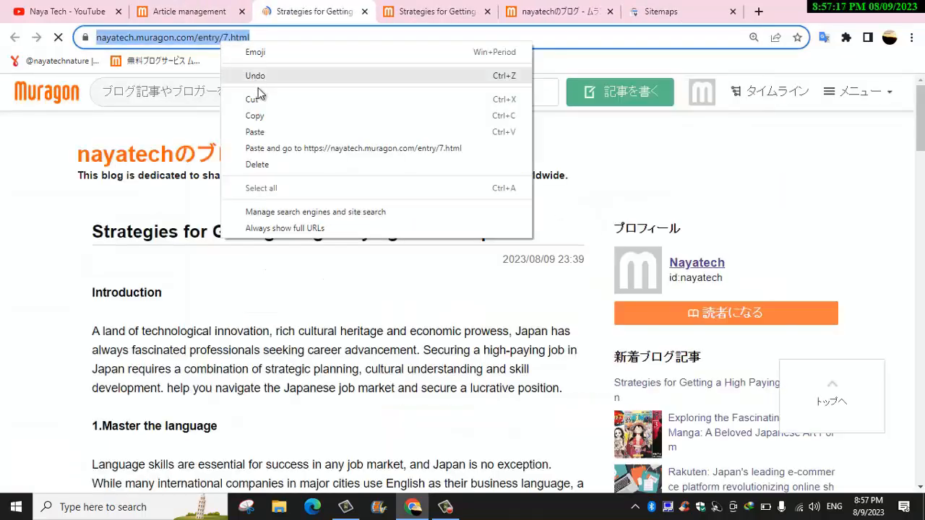
pyautogui.click(260, 115)
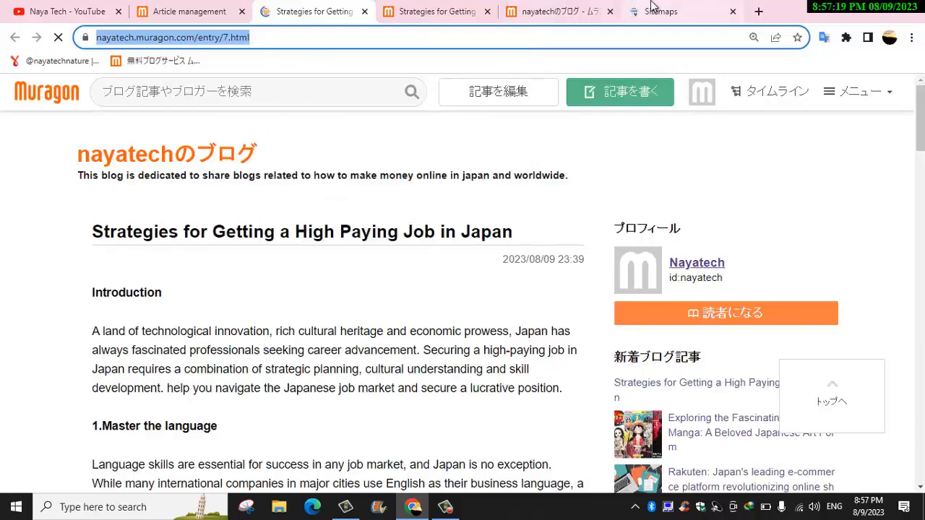
pyautogui.click(650, 9)
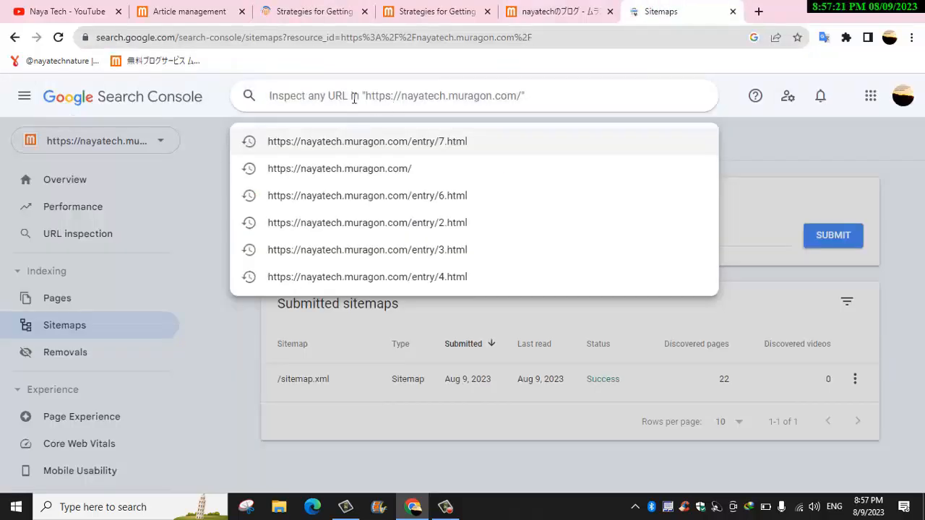
pyautogui.hotkey('ctrl', 'v')
pyautogui.press('Return')
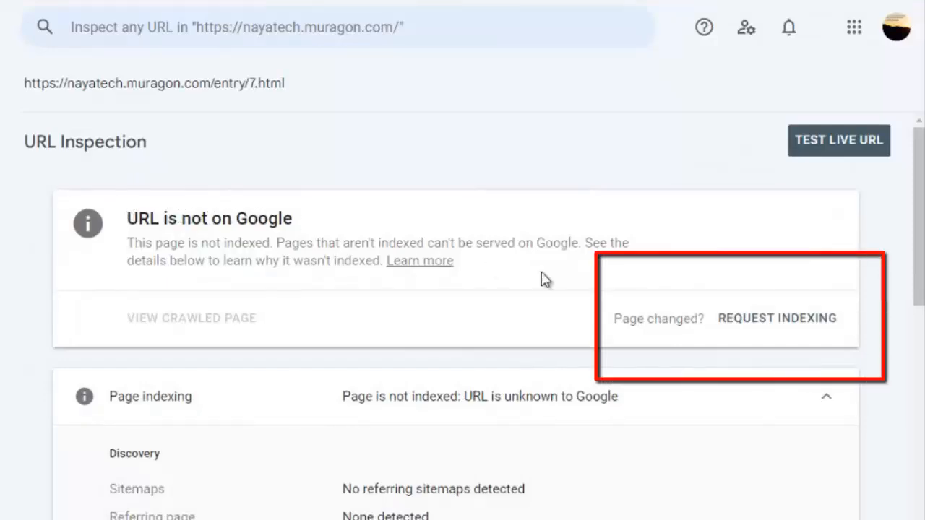
pyautogui.click(776, 330)
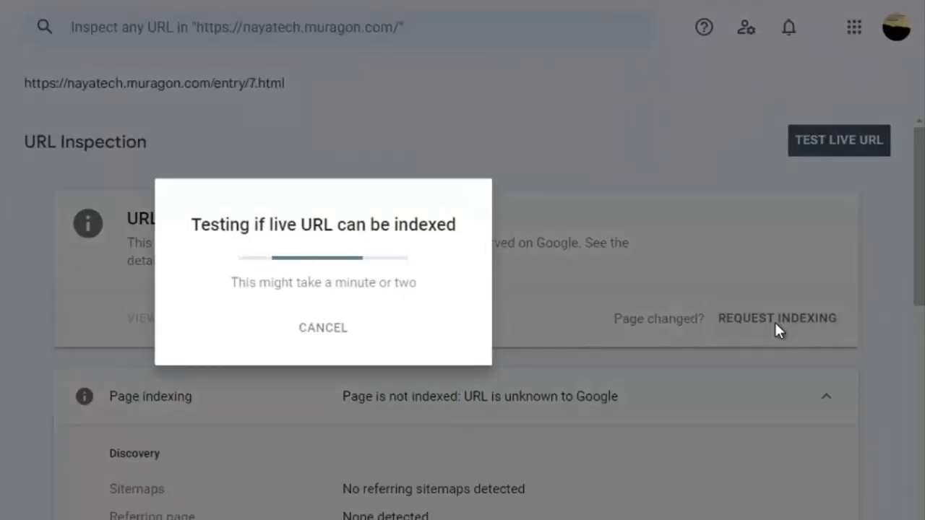
pyautogui.moveTo(231, 283); pyautogui.dragTo(426, 284)
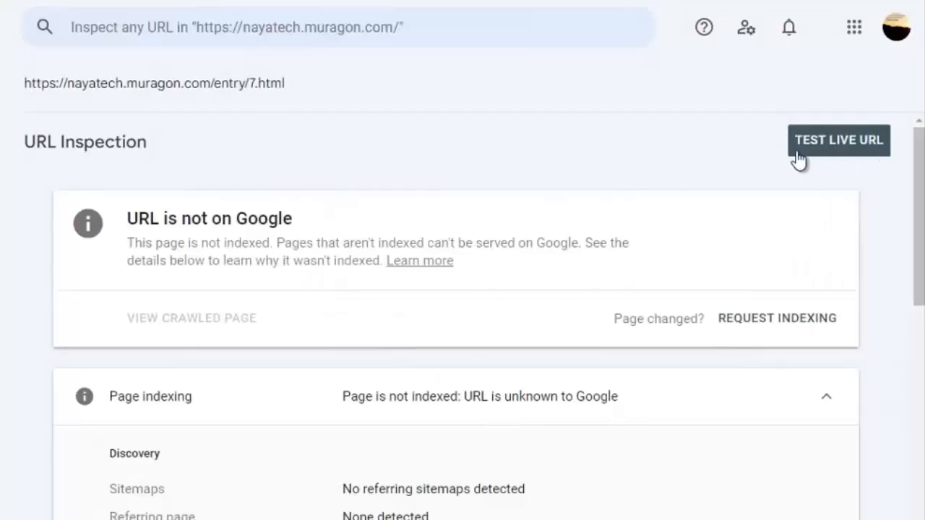
# Step: Run a live URL test on the article page and check whether it is available to Google
pyautogui.click(835, 148)
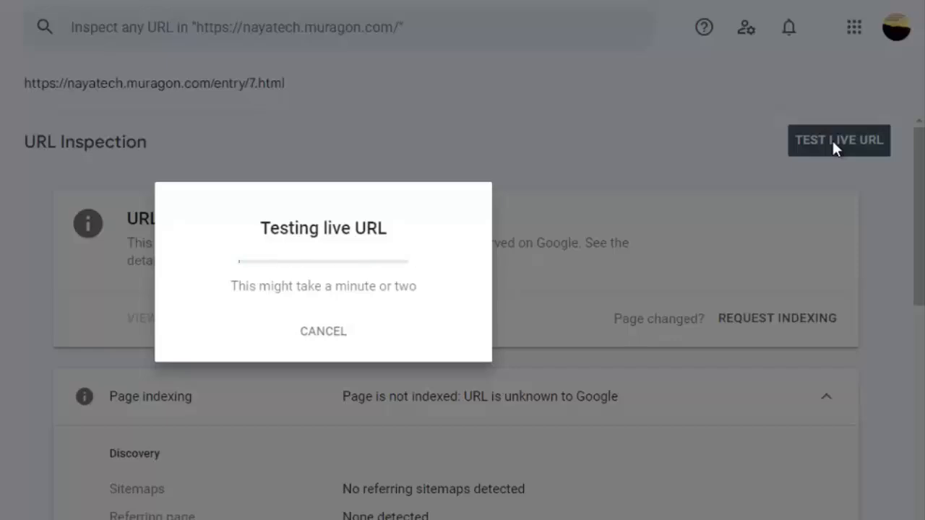
pyautogui.moveTo(233, 284); pyautogui.dragTo(432, 292)
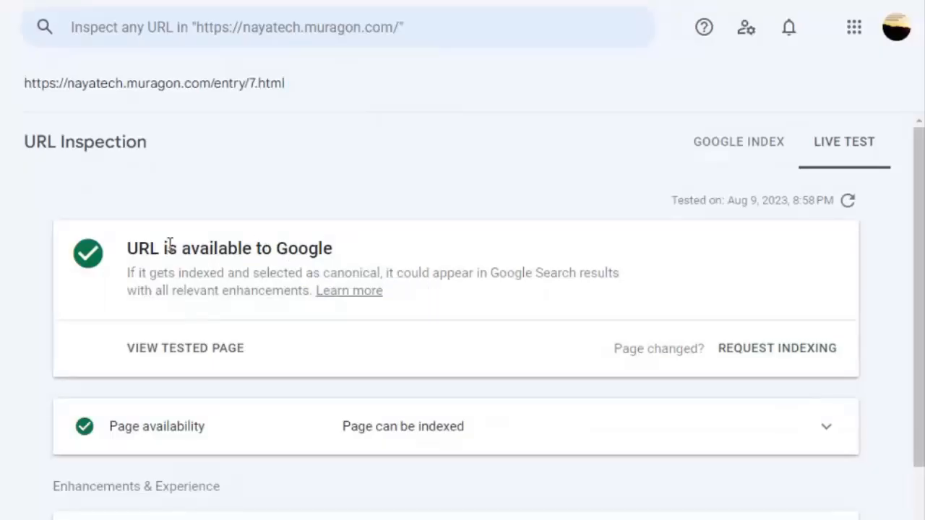
pyautogui.moveTo(133, 253); pyautogui.dragTo(336, 258)
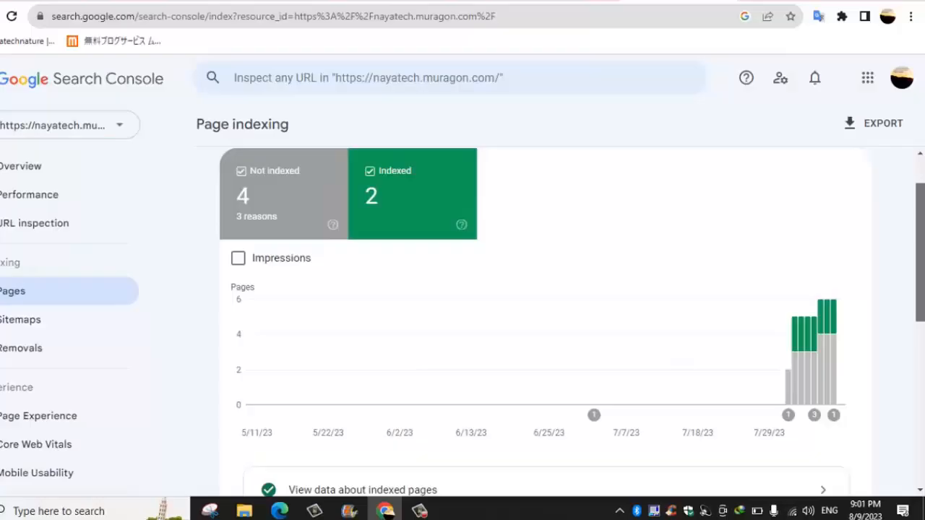
# Step: Examine the Page indexing report's indexed and not indexed page counts, the daily values in its chart, and the last updated date
pyautogui.scroll(1, 572, 322)
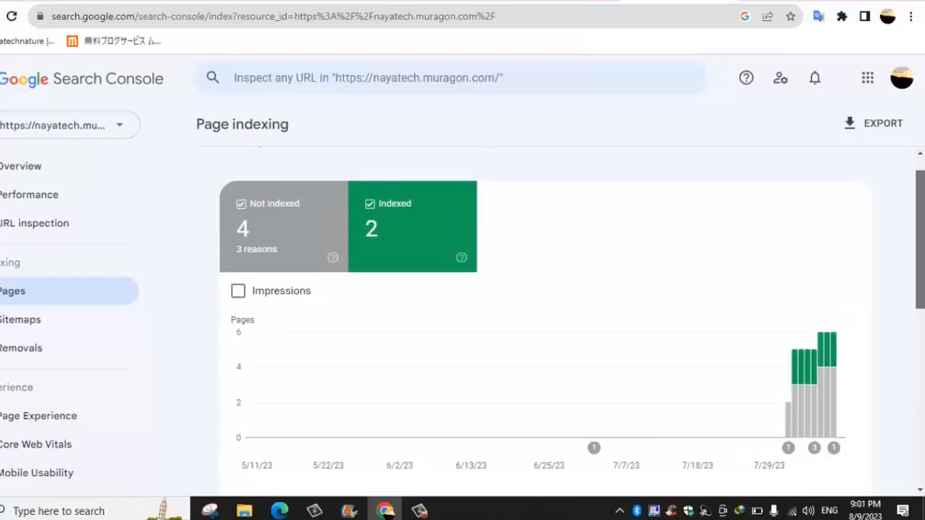
pyautogui.scroll(-4, 778, 304)
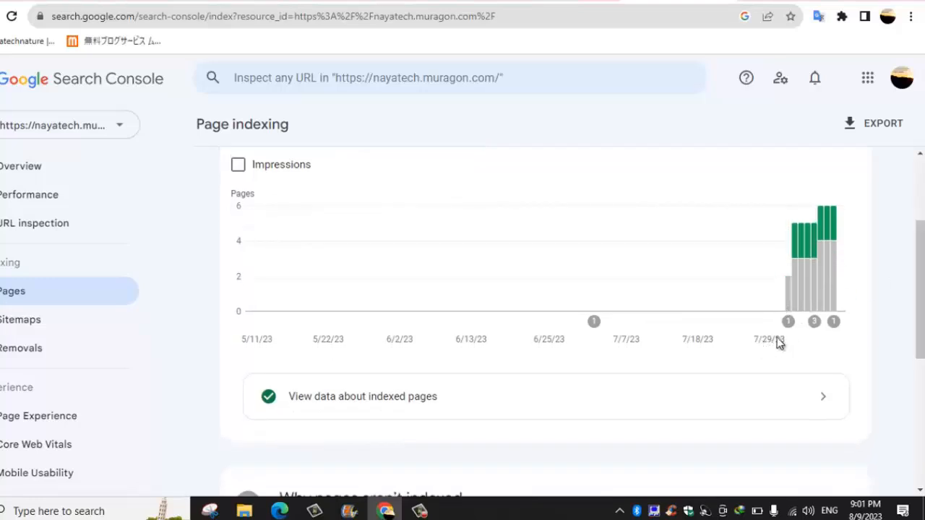
pyautogui.moveTo(834, 325)
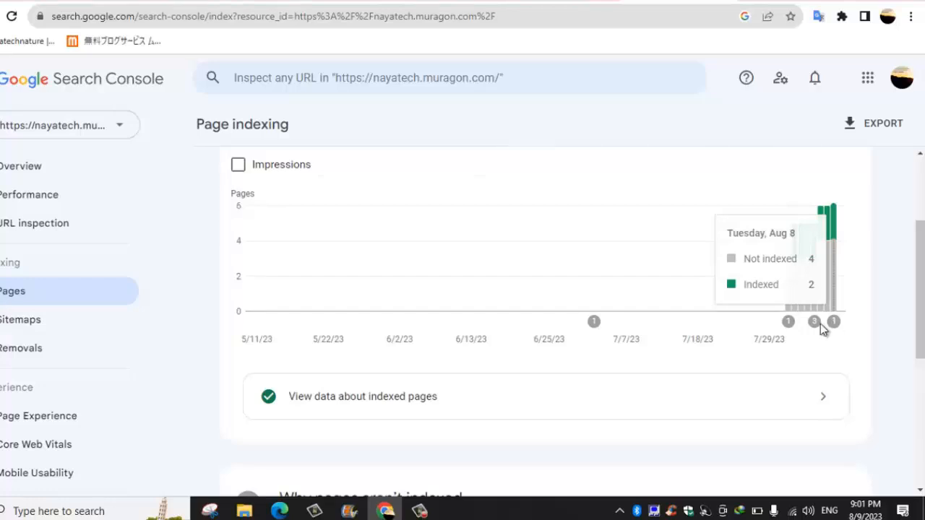
pyautogui.moveTo(787, 328)
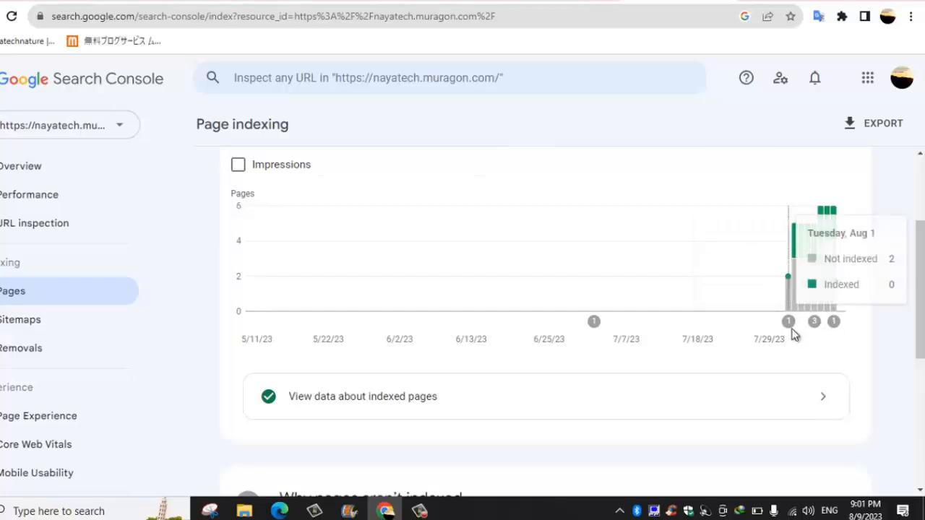
pyautogui.moveTo(921, 325); pyautogui.dragTo(923, 237)
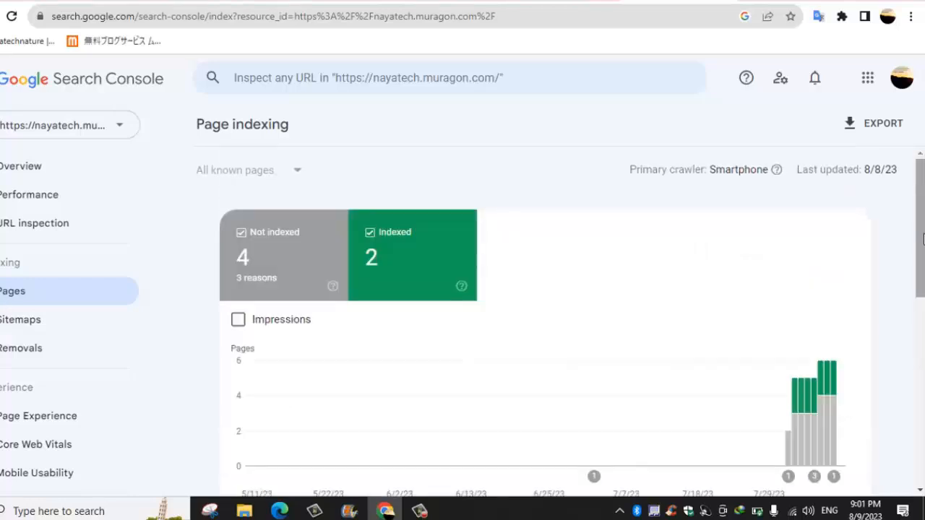
pyautogui.moveTo(797, 169); pyautogui.dragTo(894, 143)
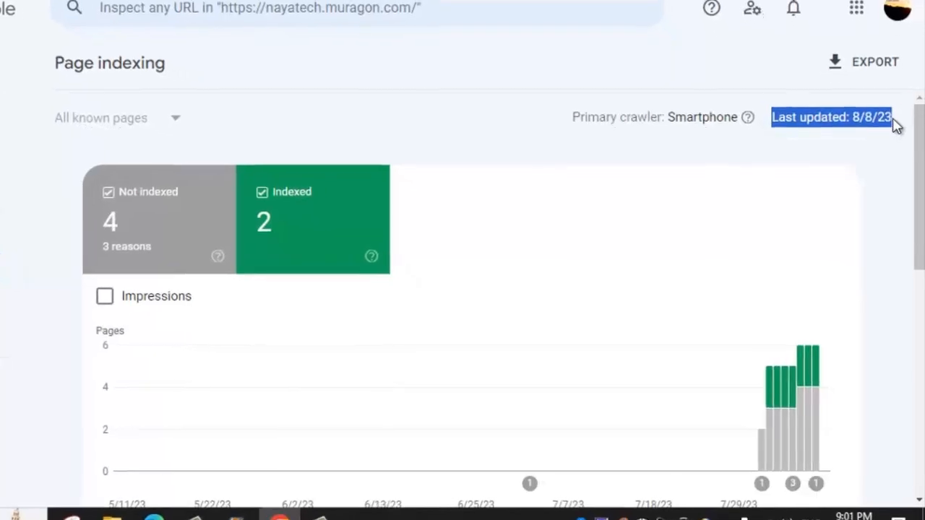